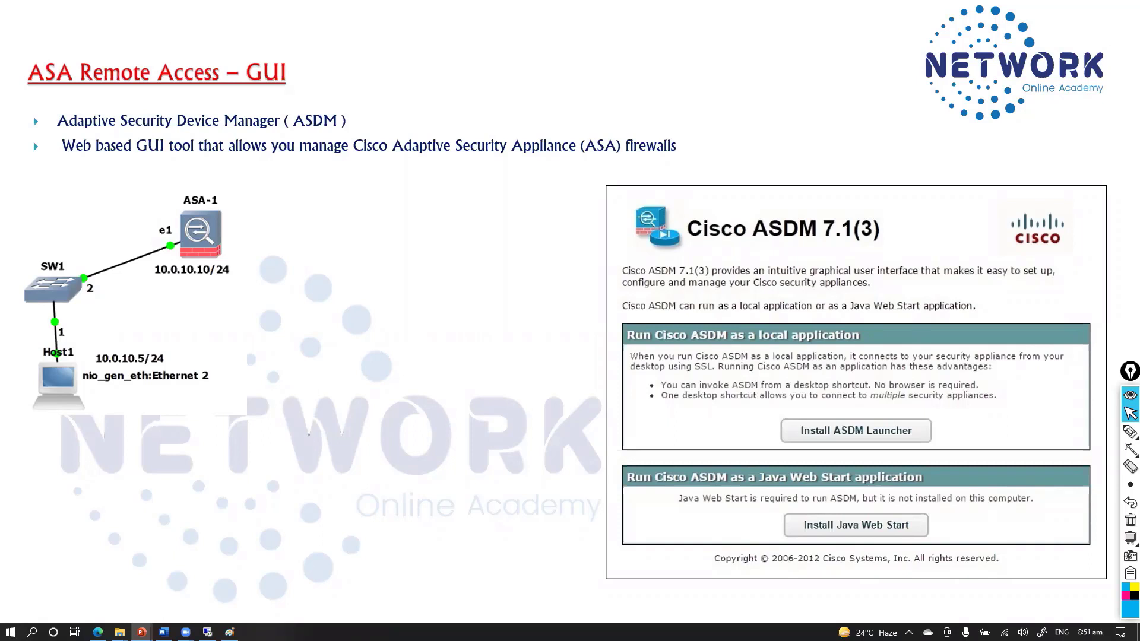
Circle "GUI" in the slide title and write "Telnet/SSH – CLI" beside the topology diagram, underlining "Telnet/SSH".
key("ctrl+shift+3")
mouse_move(247, 82)
left_mouse_down()
mouse_move(277, 48)
mouse_move(237, 89)
left_mouse_up()
mouse_move(289, 218)
left_mouse_down()
mouse_move(323, 211)
mouse_move(305, 239)
mouse_move(359, 238)
mouse_move(404, 218)
mouse_move(429, 240)
left_mouse_up()
left_click_drag(301, 251, 447, 243)
left_click_drag(455, 232, 505, 235)
mouse_move(527, 217)
left_mouse_down()
mouse_move(527, 235)
mouse_move(540, 234)
left_mouse_up()
left_click_drag(553, 215, 554, 236)
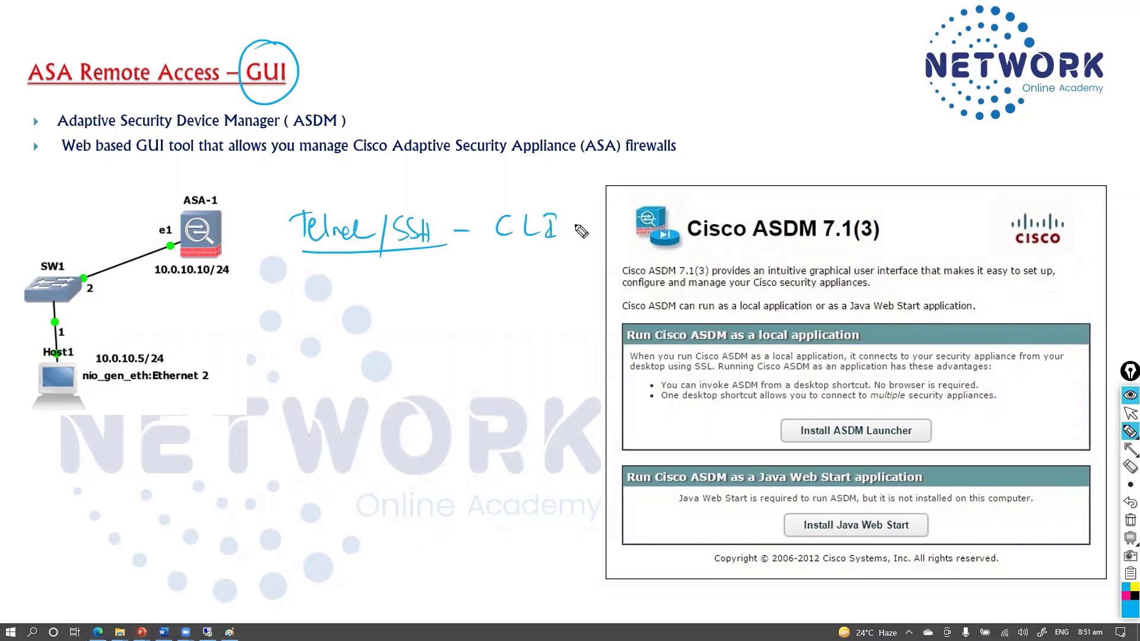
Circle the handwritten words "Telnet" and "SSH" in yellow.
right_click(300, 224)
left_click(301, 224)
mouse_move(332, 185)
left_mouse_down()
mouse_move(355, 235)
mouse_move(401, 273)
mouse_move(375, 222)
left_mouse_up()
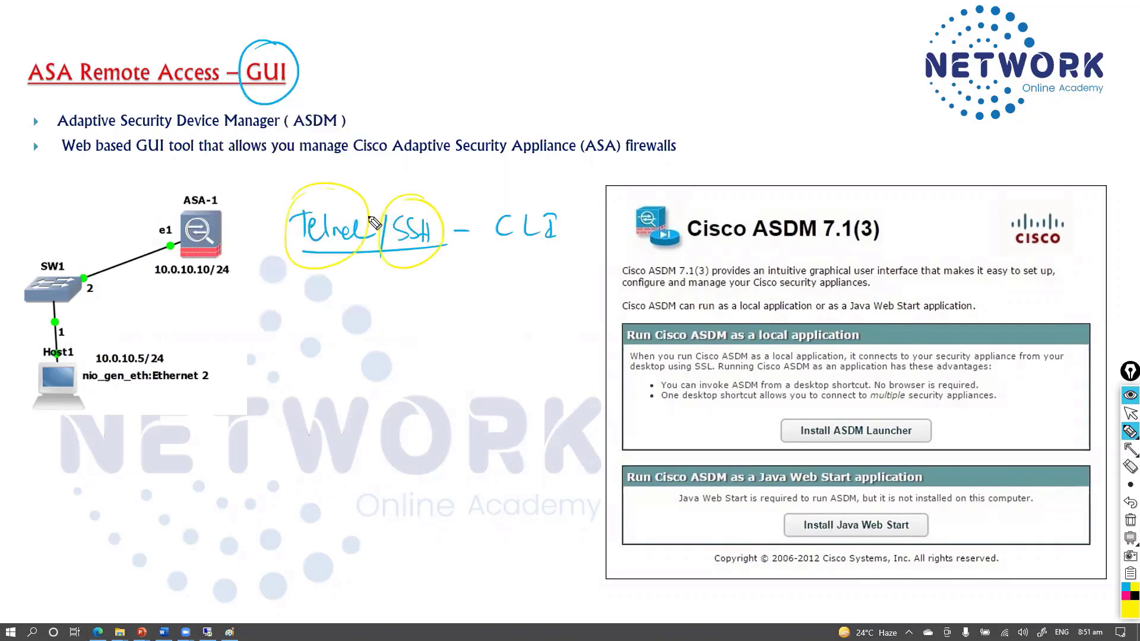
Change the pen colour to dark blue and write "GUI ⇒" below the Telnet/SSH note.
left_click(1130, 620)
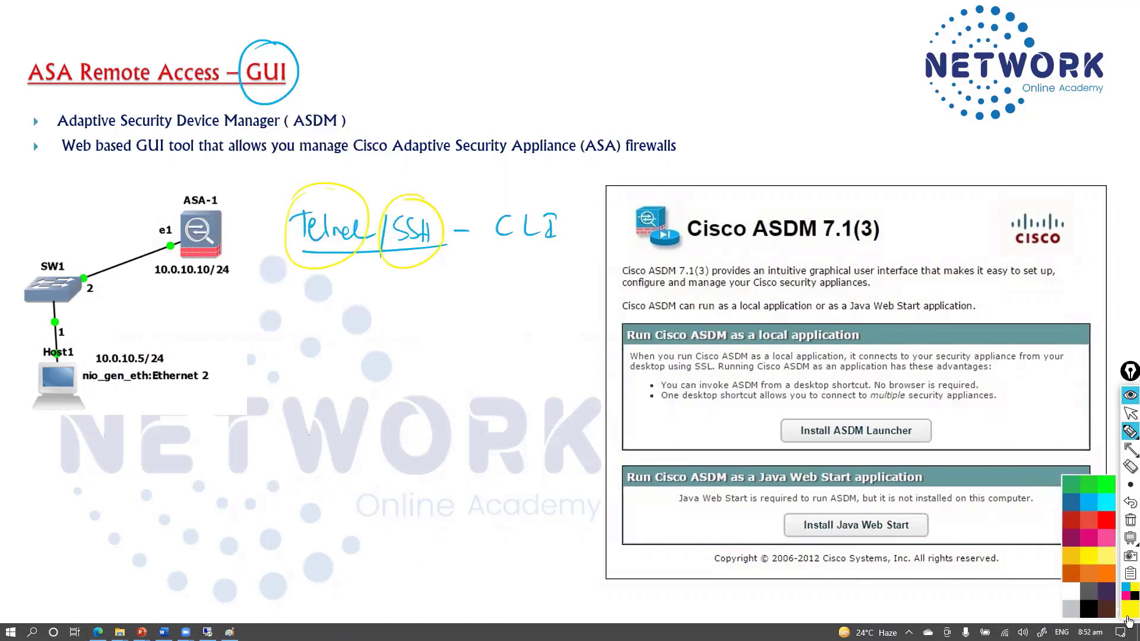
left_click(1082, 507)
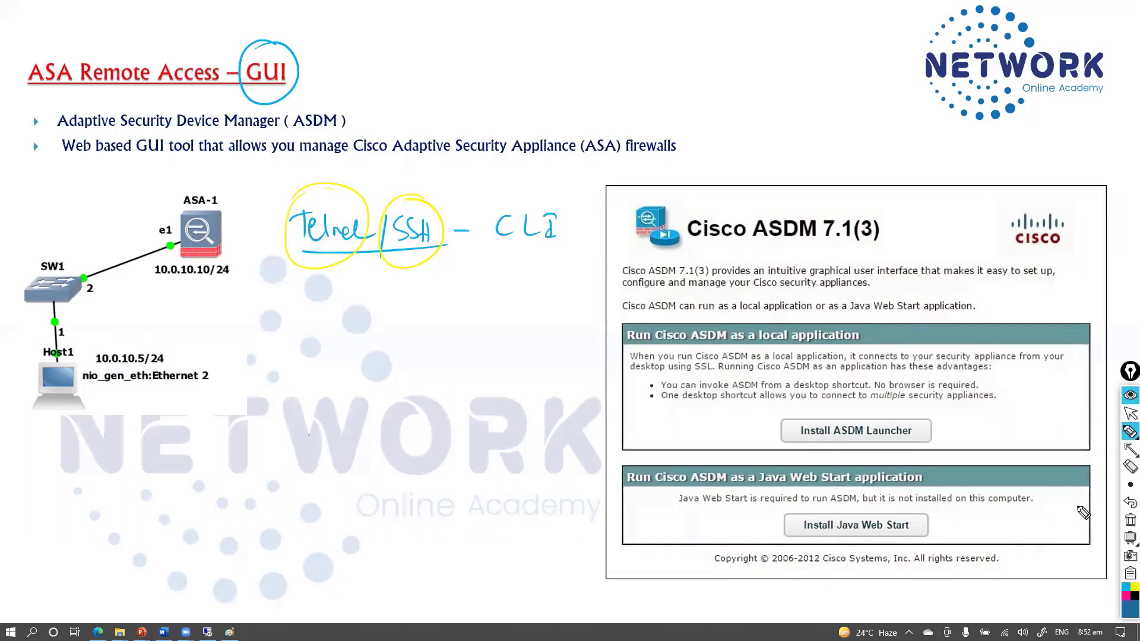
mouse_move(297, 274)
left_mouse_down()
mouse_move(299, 296)
mouse_move(317, 285)
left_mouse_up()
left_click_drag(330, 284, 339, 301)
left_click_drag(323, 275, 333, 275)
left_click_drag(361, 289, 382, 291)
mouse_move(356, 297)
left_mouse_down()
mouse_move(384, 295)
mouse_move(379, 304)
left_mouse_up()
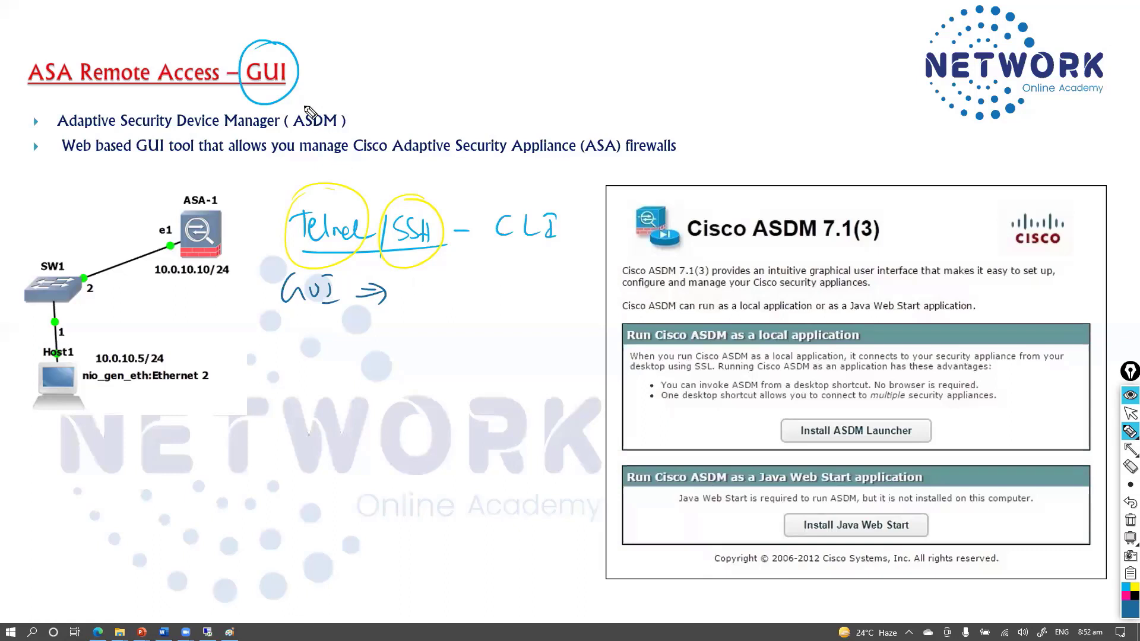
Circle "ASDM" and ASA-1, draw an arrow from Host1 to ASA-1, and add the notes "GUI ⇒" and "WebGUI ⇒ ASDM".
left_click_drag(316, 99, 326, 100)
mouse_move(217, 197)
left_mouse_down()
mouse_move(184, 276)
mouse_move(221, 201)
left_mouse_up()
mouse_move(81, 362)
left_mouse_down()
mouse_move(165, 279)
mouse_move(162, 303)
left_mouse_up()
mouse_move(173, 316)
left_mouse_down()
mouse_move(156, 330)
mouse_move(183, 333)
left_mouse_up()
mouse_move(186, 318)
left_mouse_down()
mouse_move(189, 337)
mouse_move(220, 327)
left_mouse_up()
left_click_drag(206, 334, 217, 339)
mouse_move(243, 352)
left_mouse_down()
mouse_move(253, 363)
mouse_move(262, 355)
mouse_move(341, 373)
mouse_move(384, 363)
mouse_move(502, 380)
left_mouse_up()
left_click_drag(448, 386, 482, 386)
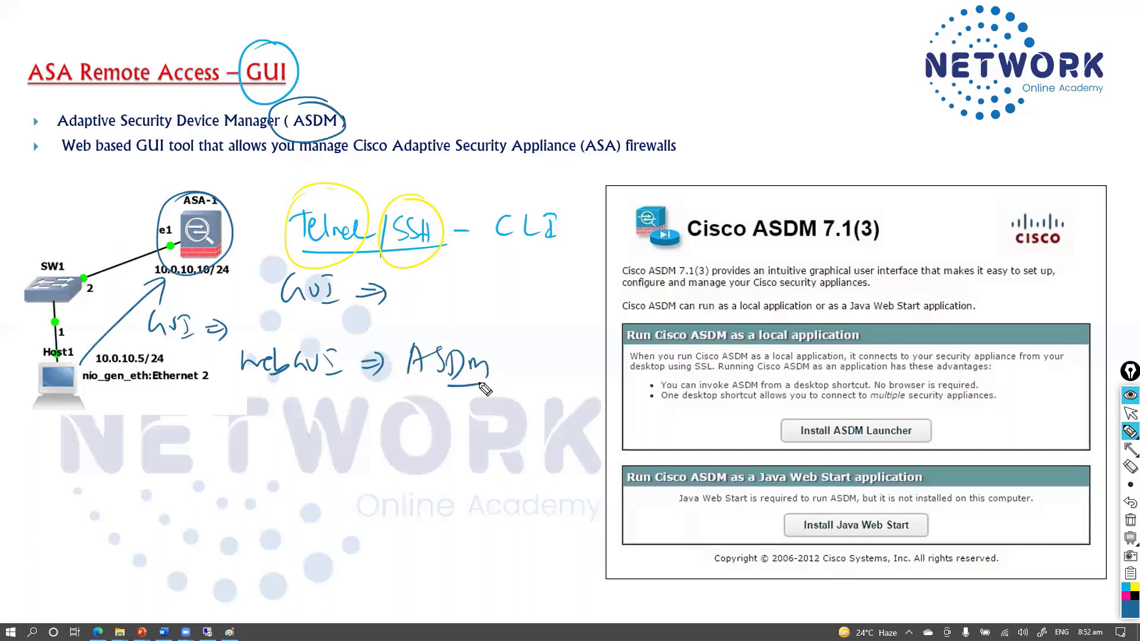
Underline the key phrases in both bullet points, draw an arrow from "ASDM", and clear all annotations.
left_click_drag(389, 161, 656, 162)
left_click_drag(133, 136, 275, 133)
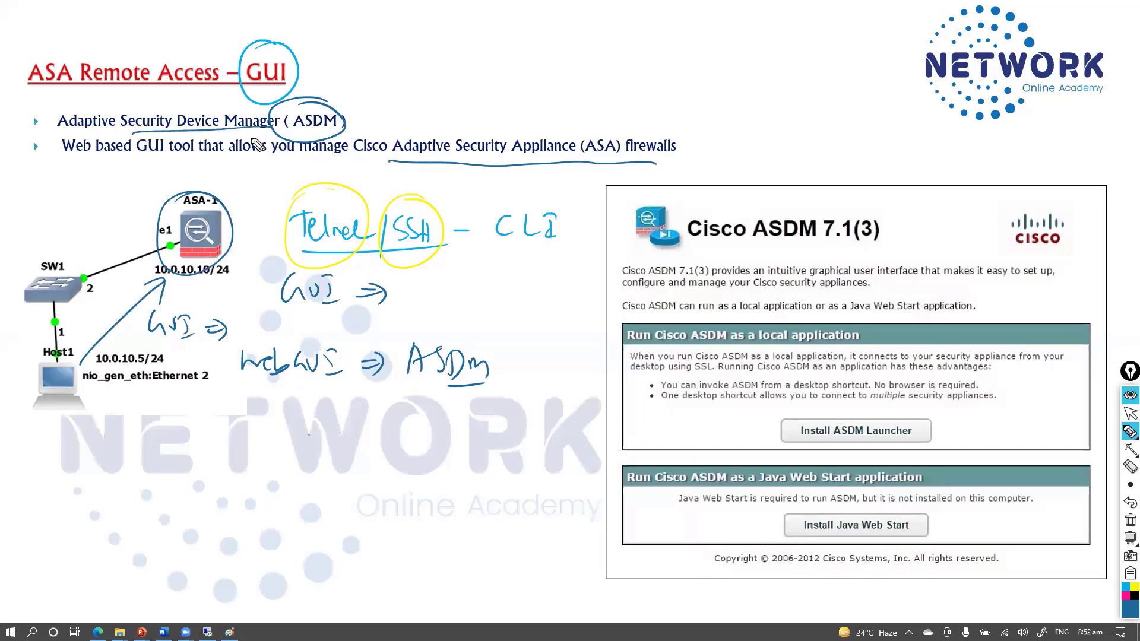
mouse_move(143, 157)
left_mouse_down()
mouse_move(190, 159)
mouse_move(159, 162)
left_mouse_up()
mouse_move(286, 156)
left_mouse_down()
mouse_move(343, 161)
mouse_move(422, 112)
mouse_move(432, 132)
left_mouse_up()
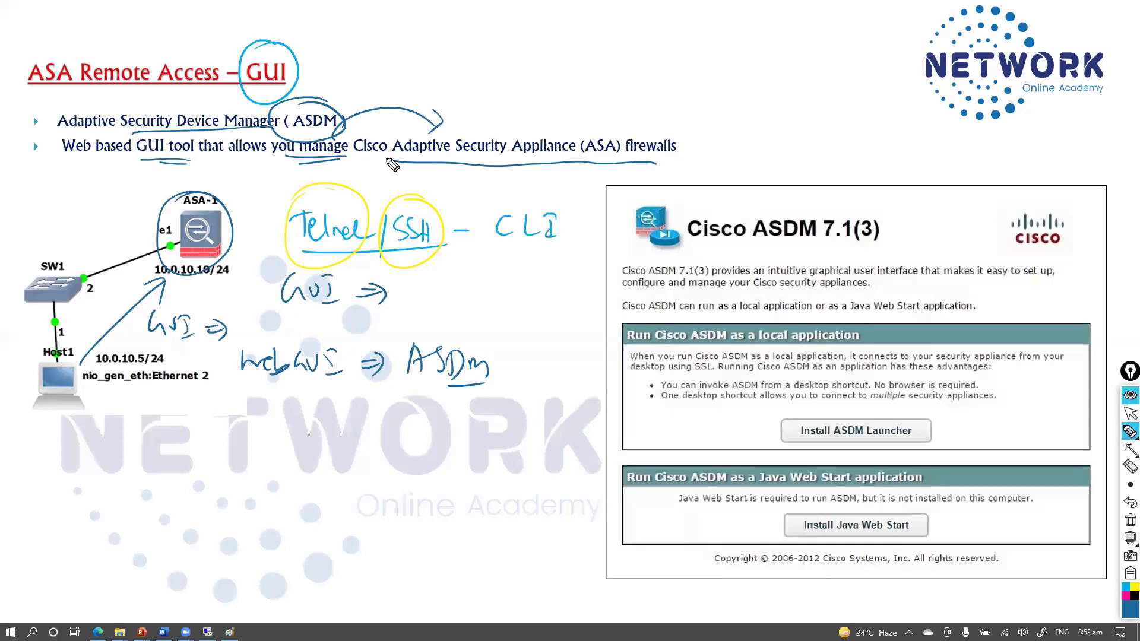
key("ctrl+shift+7")
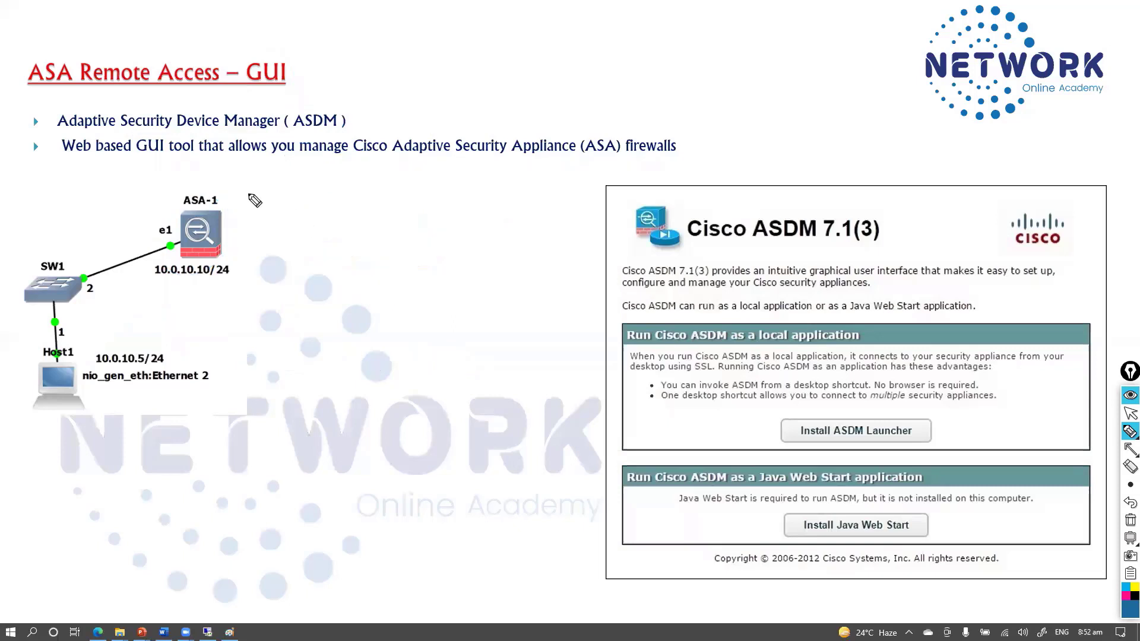
Circle "GUI" in the second bullet and draw an arrow down to the note "Configure / Monitor / Tshoot →".
mouse_move(161, 133)
left_mouse_down()
mouse_move(153, 297)
mouse_move(166, 291)
mouse_move(178, 332)
mouse_move(243, 327)
left_mouse_up()
mouse_move(201, 357)
left_mouse_down()
mouse_move(242, 350)
mouse_move(254, 363)
left_mouse_up()
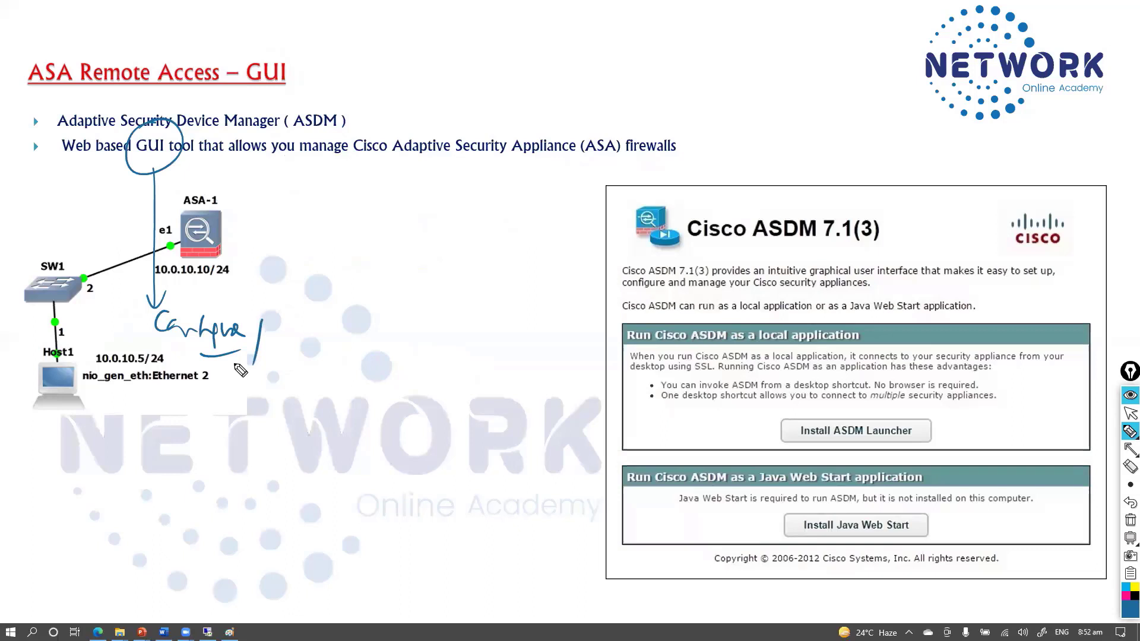
left_click_drag(269, 343, 350, 329)
mouse_move(360, 323)
left_mouse_down()
mouse_move(355, 354)
mouse_move(482, 334)
left_mouse_up()
left_click_drag(473, 327, 473, 340)
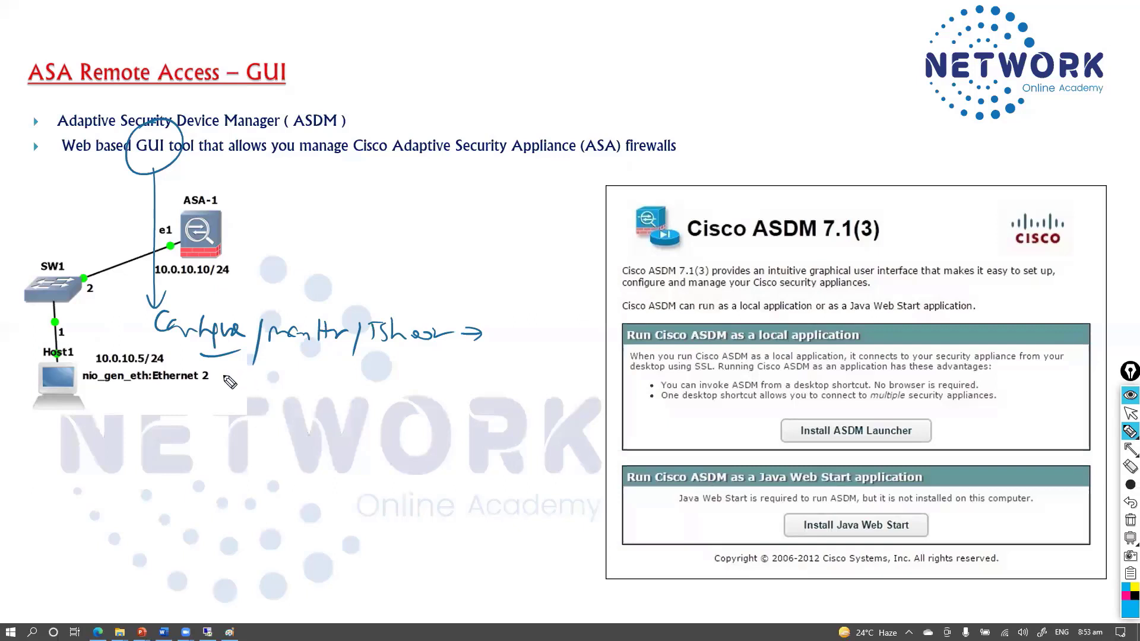
Draw a thick blue arrow below "Configure" and write the underlined list item "Setup wizard", adding a dash for another item.
mouse_move(214, 349)
left_mouse_down()
mouse_move(216, 411)
mouse_move(200, 444)
left_mouse_up()
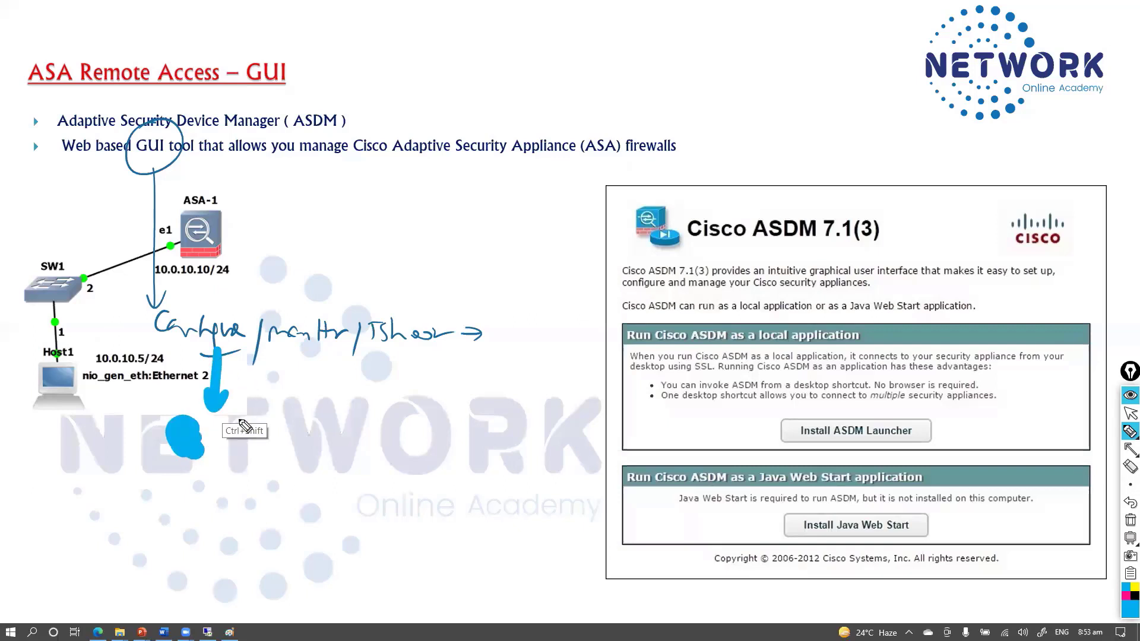
mouse_move(267, 408)
left_mouse_down()
mouse_move(299, 437)
mouse_move(261, 422)
mouse_move(392, 433)
mouse_move(378, 452)
mouse_move(301, 453)
left_mouse_up()
left_click_drag(411, 431, 427, 431)
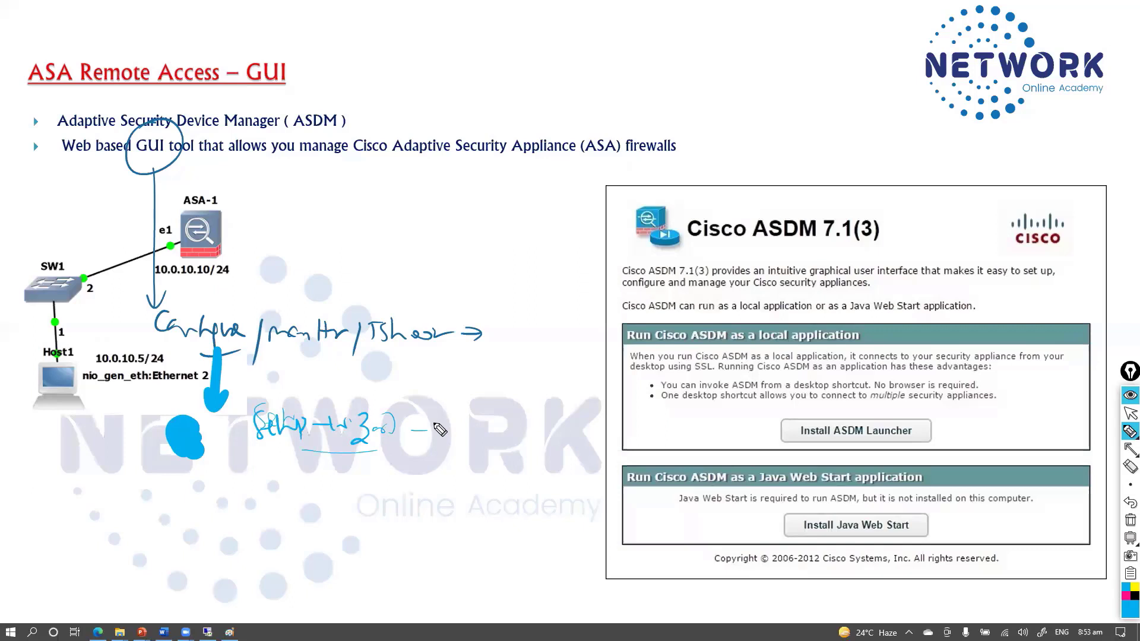
left_click_drag(234, 430, 245, 430)
left_click_drag(230, 469, 252, 466)
Write a packet trace note in pink as the second list item, and clear all annotations.
key("p")
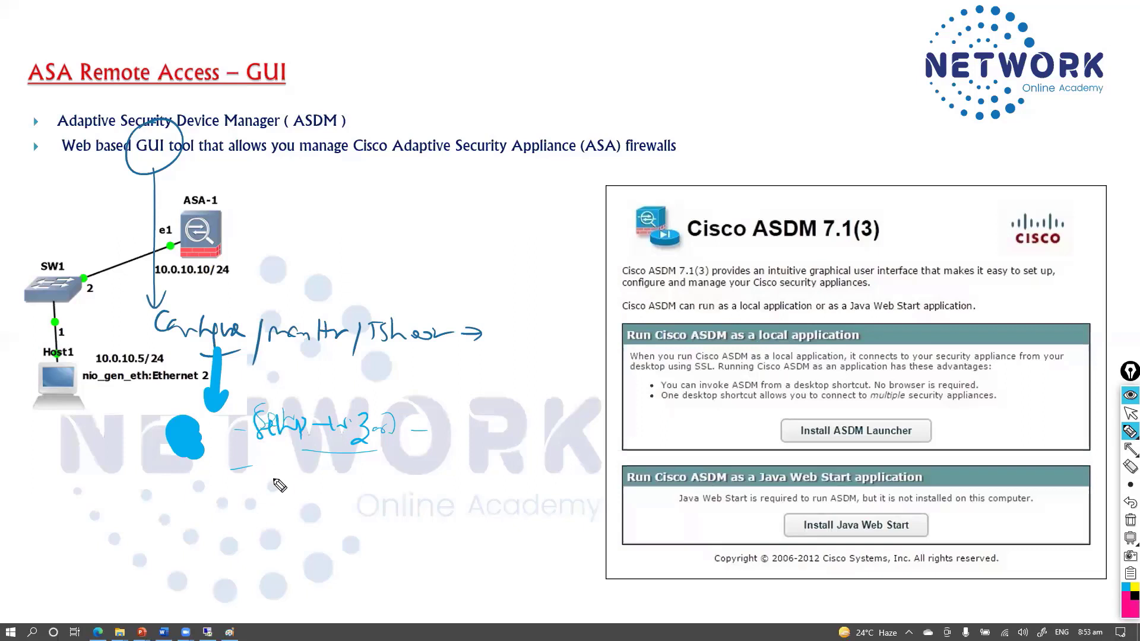
mouse_move(270, 491)
left_mouse_down()
mouse_move(267, 474)
mouse_move(403, 477)
mouse_move(415, 493)
mouse_move(438, 476)
left_mouse_up()
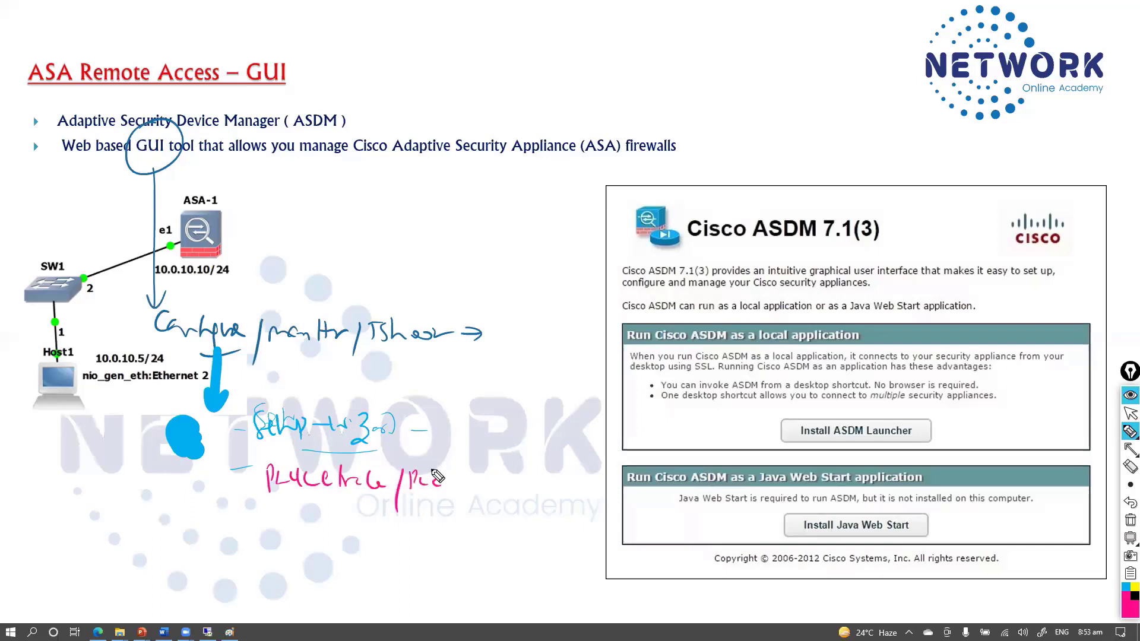
key("ctrl+shift+7")
key("ctrl+shift+2")
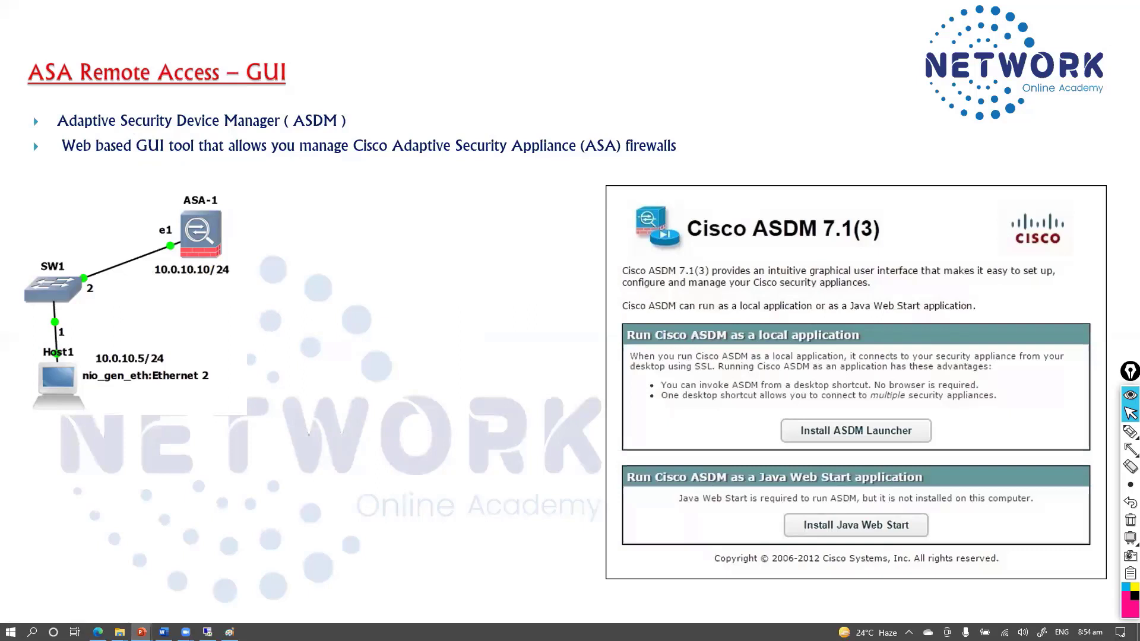
Look through the slides on ASA interface setup, TFTP file copy and HTTP server commands, ending on the "copy tftp: flash:" slide.
key("Right")
key("Right")
key("Right")
key("Right")
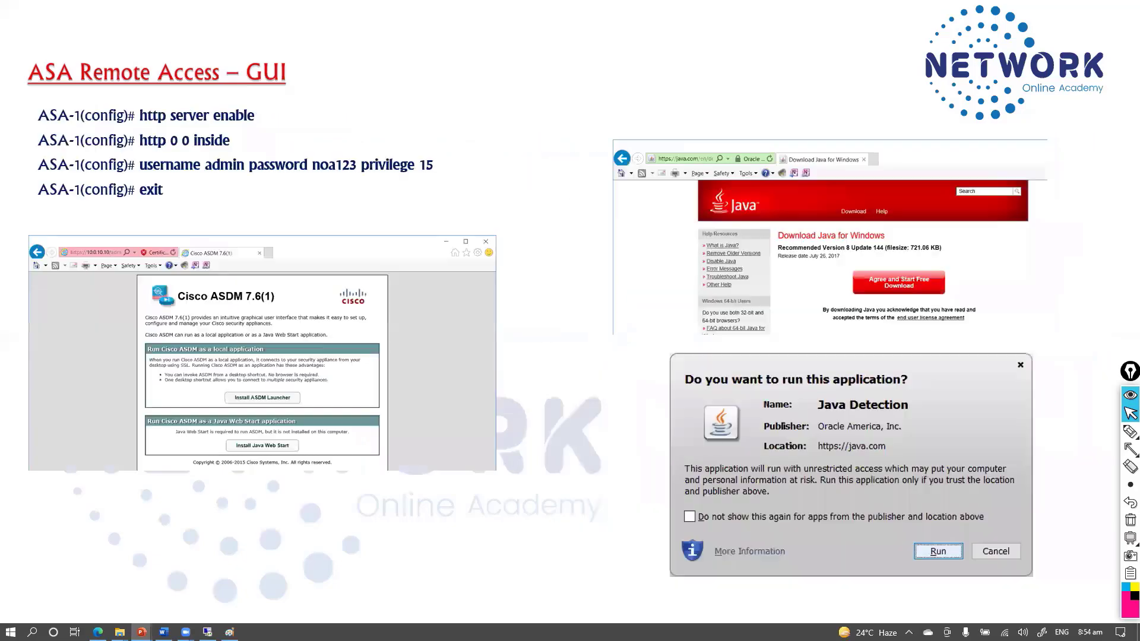
key("Left")
key("Left")
key("Right")
key("Left")
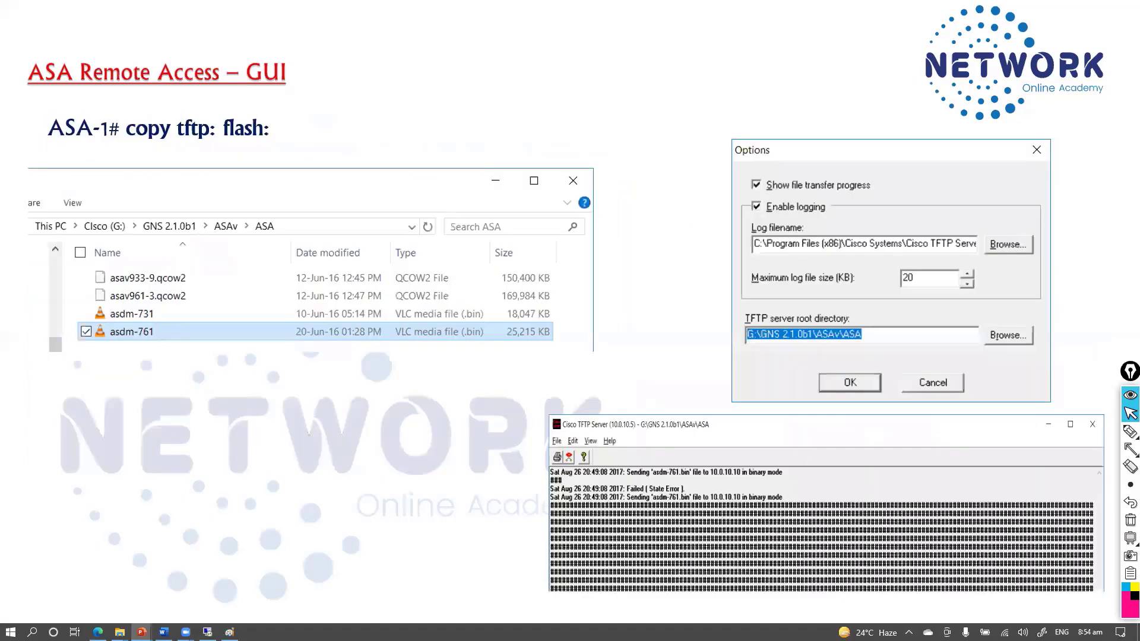
key("Left")
key("Left")
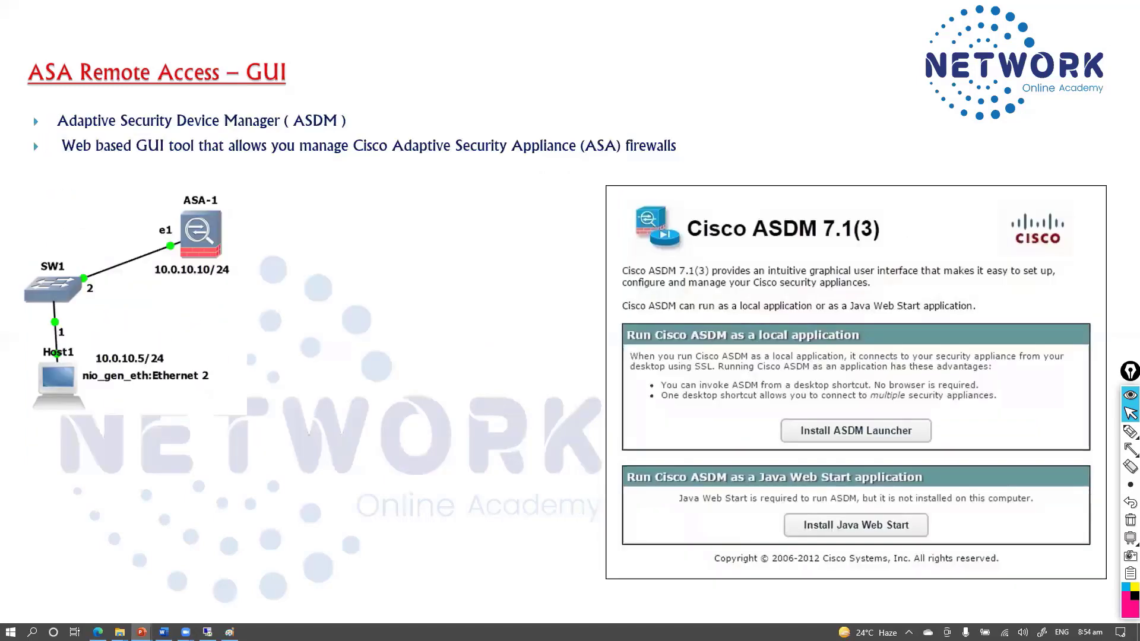
key("Right")
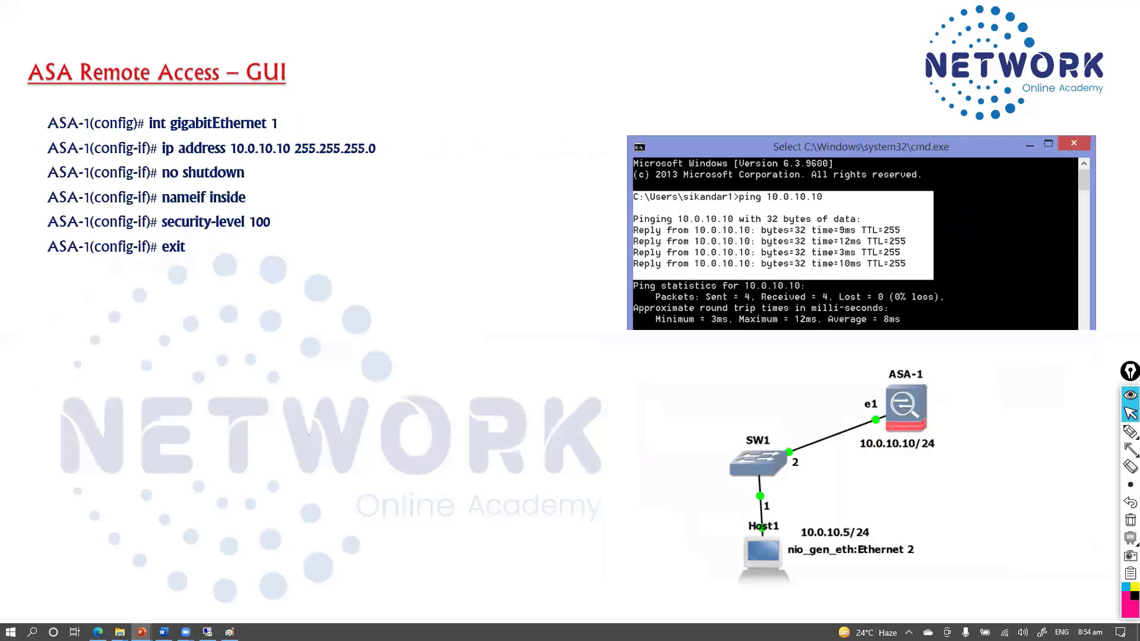
key("Right")
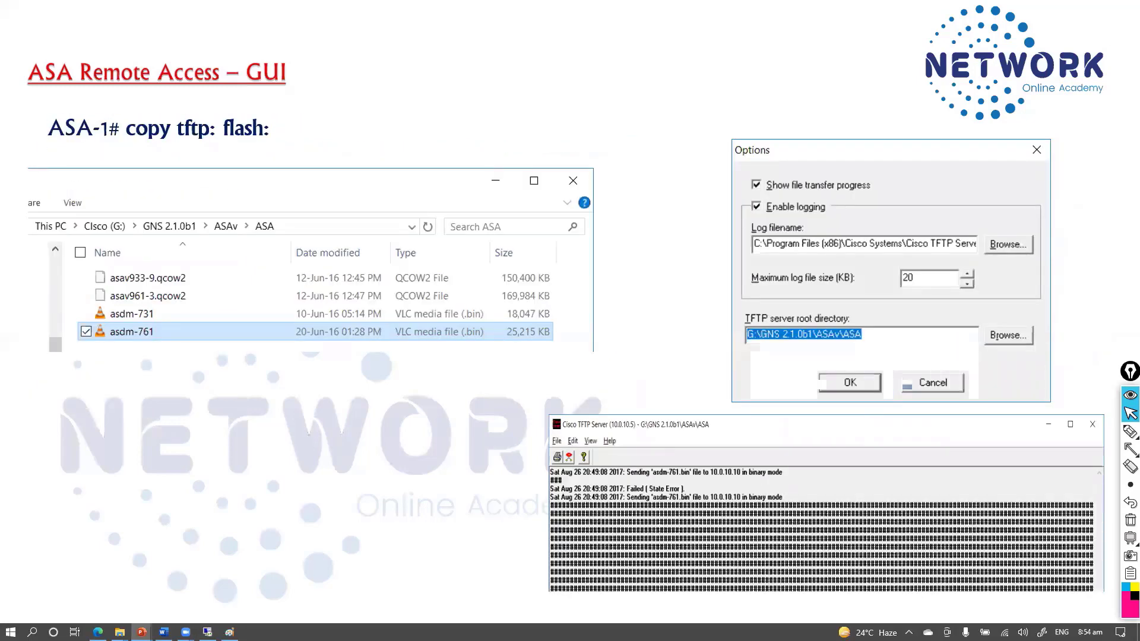
Circle the asdm-761 file, draw an arrow from it to a circled "Flash" note, and clear the annotations.
left_click(1129, 431)
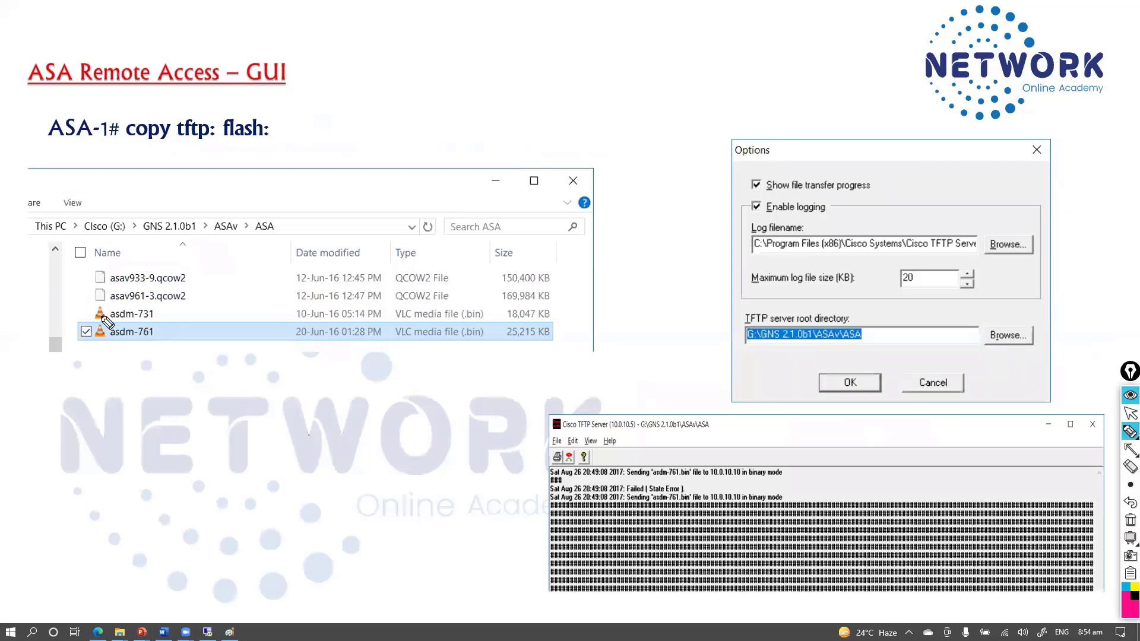
mouse_move(101, 316)
left_mouse_down()
mouse_move(106, 327)
mouse_move(380, 283)
mouse_move(602, 293)
left_mouse_up()
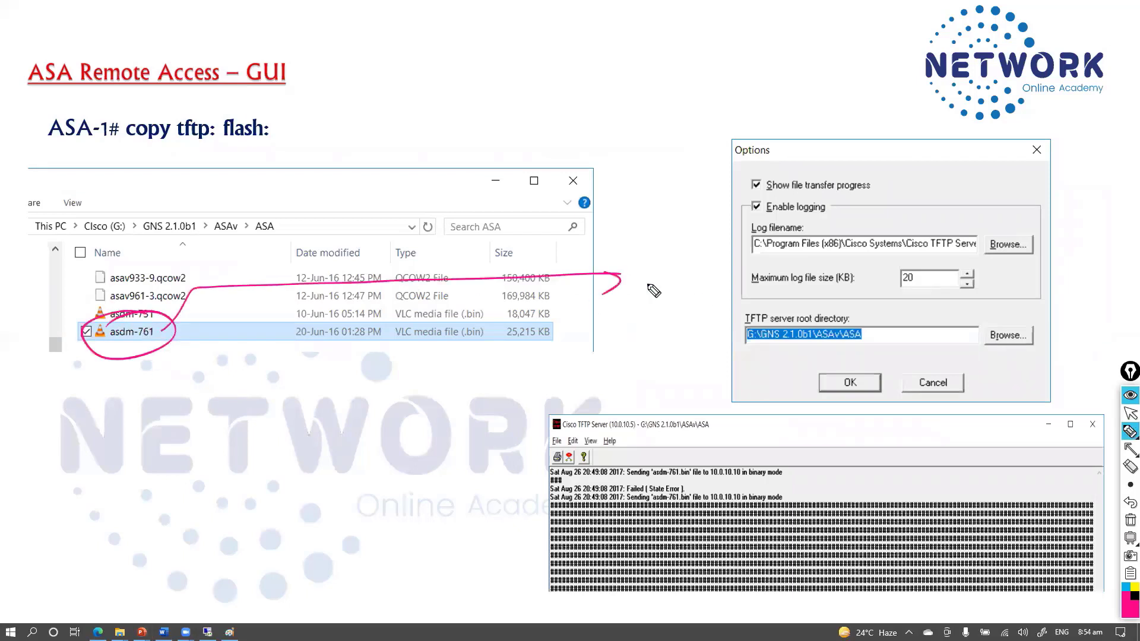
left_click_drag(662, 275, 648, 300)
mouse_move(646, 289)
left_mouse_down()
mouse_move(709, 288)
mouse_move(704, 261)
mouse_move(639, 275)
left_mouse_up()
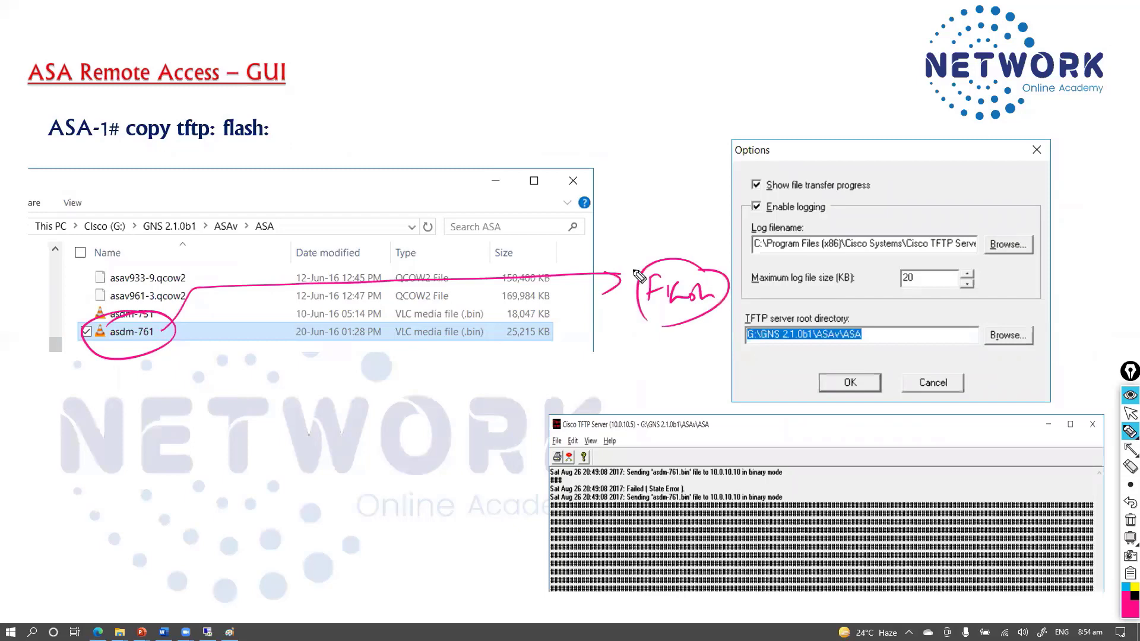
key("ctrl+shift+7")
key("ctrl+shift+2")
Advance to the HTTP server slide, circle "http" and the browser address, and write "Browser" with an arrow on the ASDM page.
left_click(576, 332)
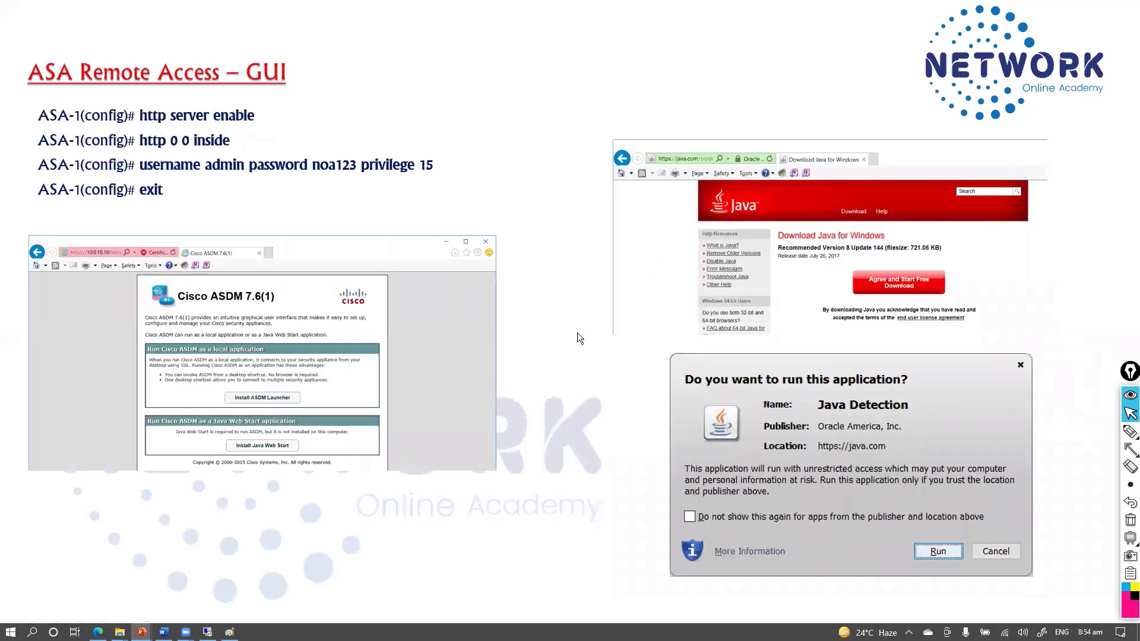
key("ctrl+shift+2")
left_click_drag(155, 117, 139, 120)
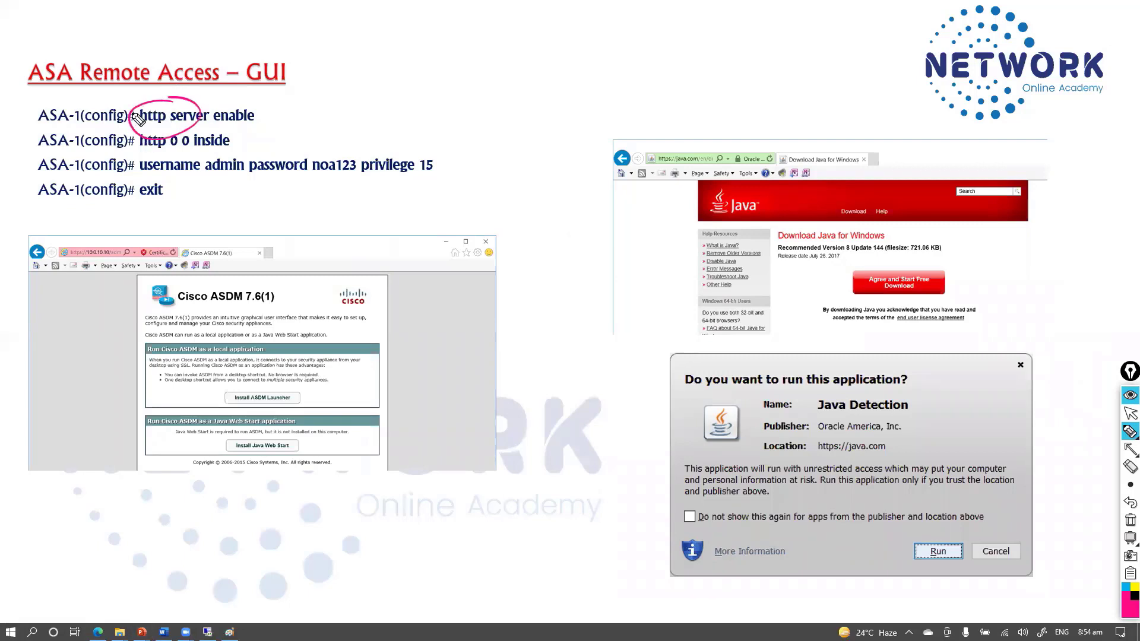
left_click_drag(189, 525, 218, 351)
mouse_move(181, 229)
left_mouse_down()
mouse_move(209, 264)
mouse_move(217, 239)
mouse_move(274, 236)
left_mouse_up()
Mark "admin", the privilege setting and the "http 0 0 inside" command on the slide, and clear the annotations.
left_click_drag(249, 176, 335, 176)
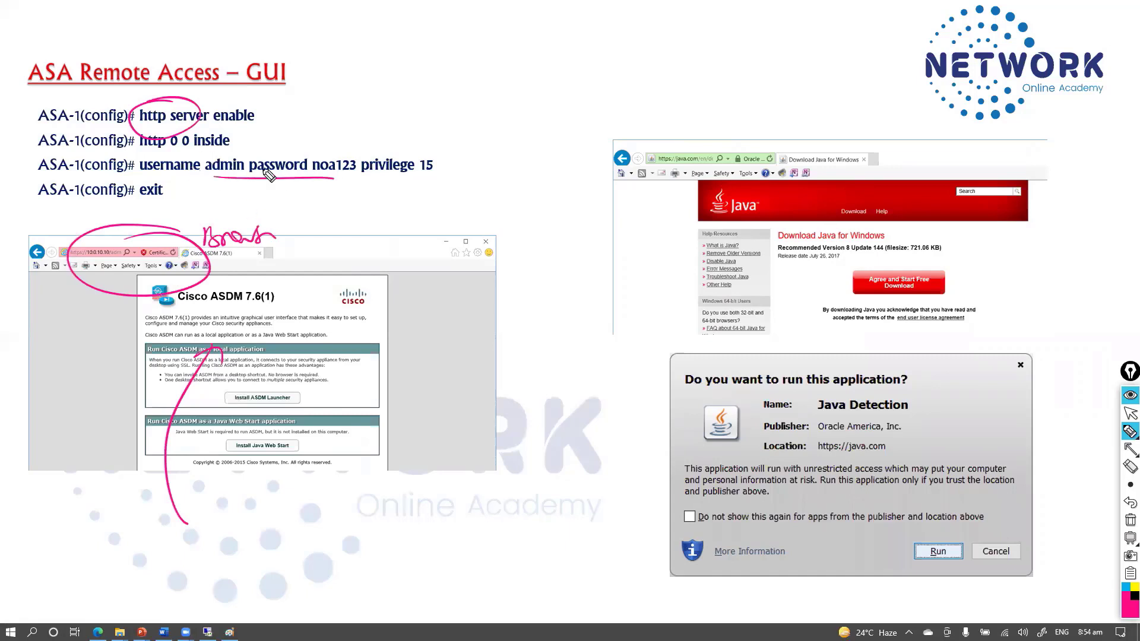
left_click_drag(229, 147, 243, 173)
mouse_move(391, 144)
left_mouse_down()
mouse_move(428, 191)
mouse_move(402, 194)
left_mouse_up()
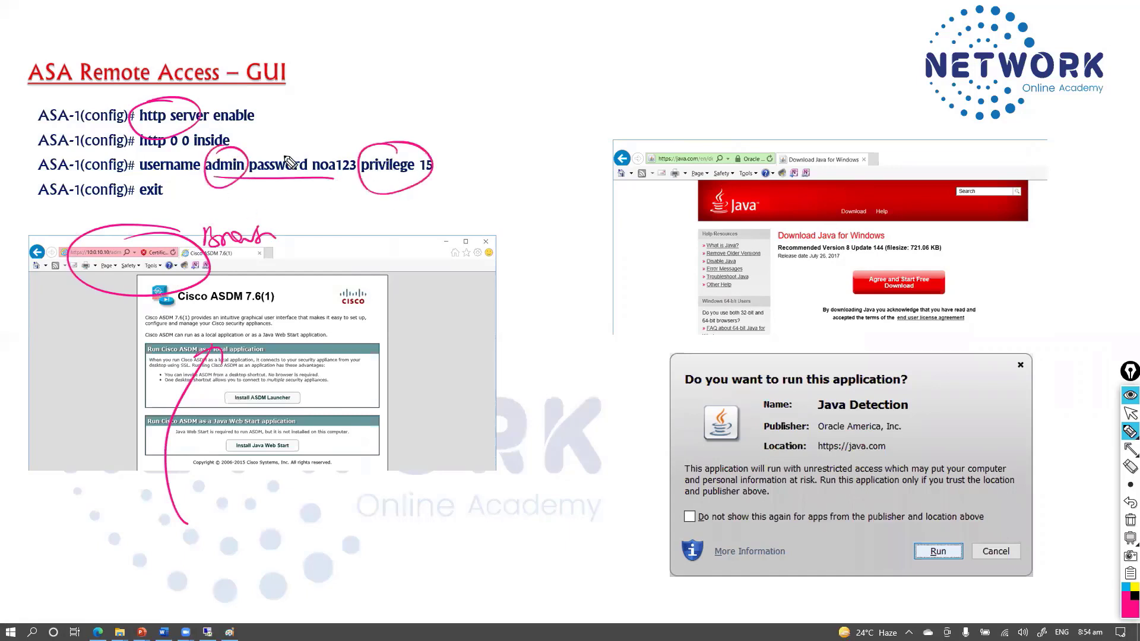
mouse_move(233, 153)
left_mouse_down()
mouse_move(243, 140)
mouse_move(255, 150)
mouse_move(236, 141)
left_mouse_up()
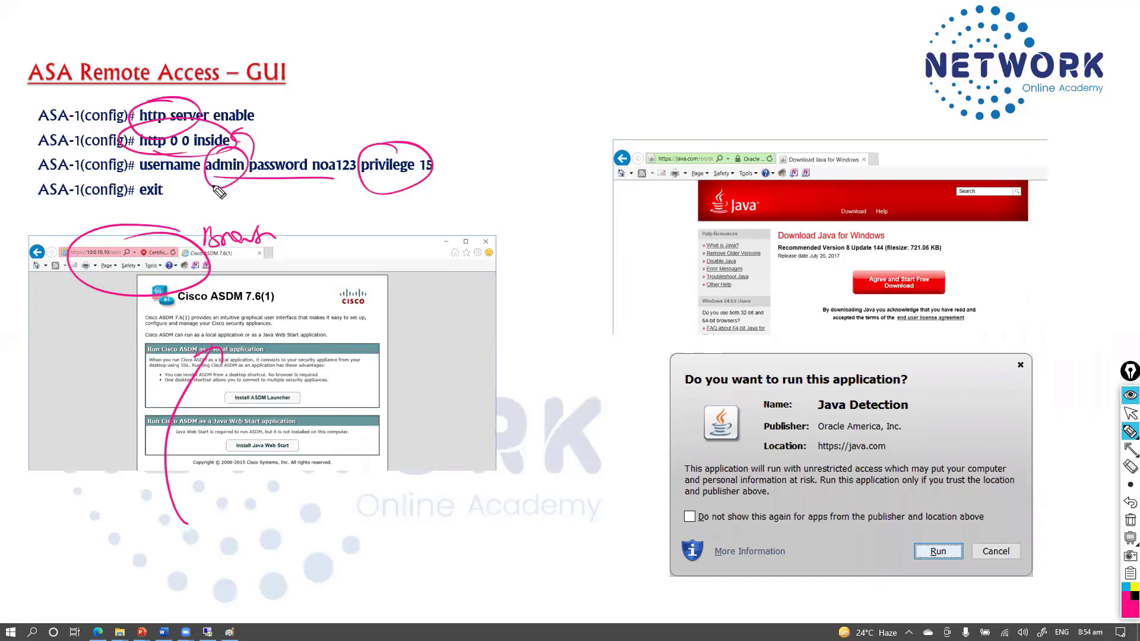
key("ctrl+shift+7")
key("ctrl+shift+2")
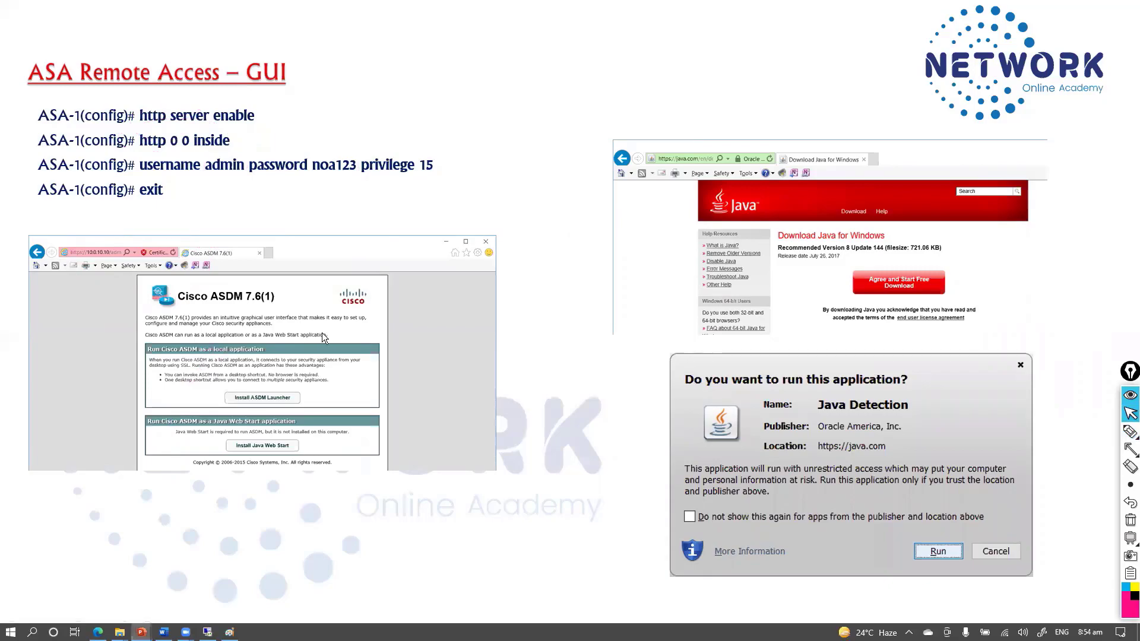
key("Right")
key("Left")
key("Right")
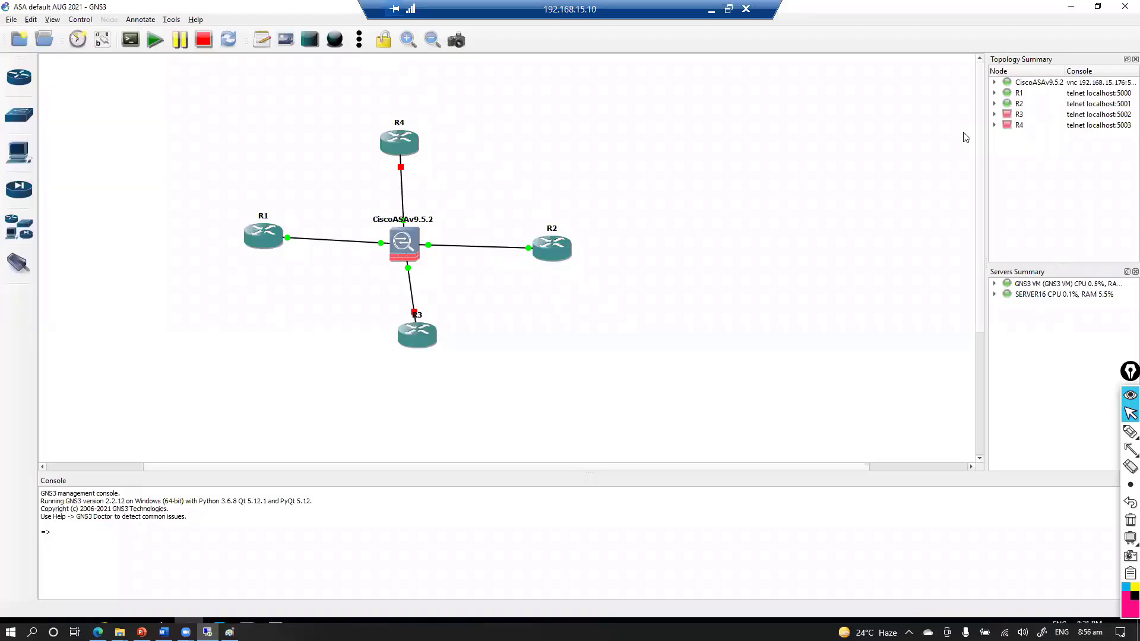
In the GNS3 topology, circle CiscoASAv9.5.2 and draw a management link from it to a sketched computer labelled "PC (GUI)".
key("ctrl+shift+3")
mouse_move(415, 209)
left_mouse_down()
mouse_move(368, 263)
mouse_move(277, 322)
mouse_move(286, 315)
left_mouse_up()
key("ctrl+1")
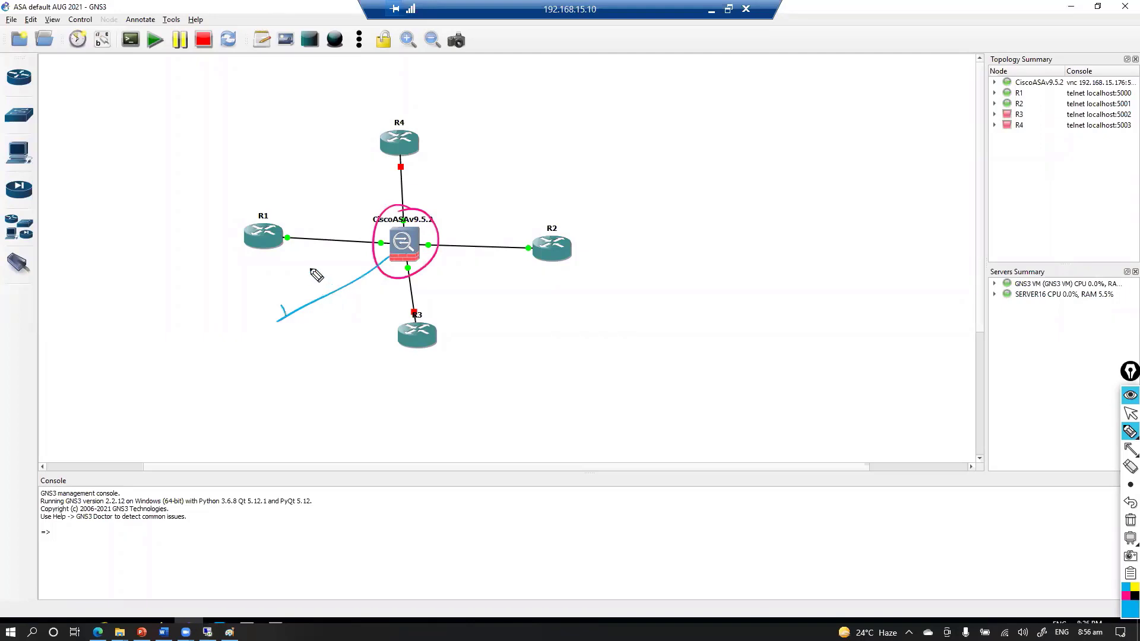
mouse_move(310, 269)
left_mouse_down()
mouse_move(371, 258)
mouse_move(204, 328)
mouse_move(196, 348)
mouse_move(234, 371)
mouse_move(254, 360)
left_mouse_up()
left_click_drag(259, 348, 279, 360)
mouse_move(290, 341)
left_mouse_down()
mouse_move(294, 362)
mouse_move(313, 356)
left_mouse_up()
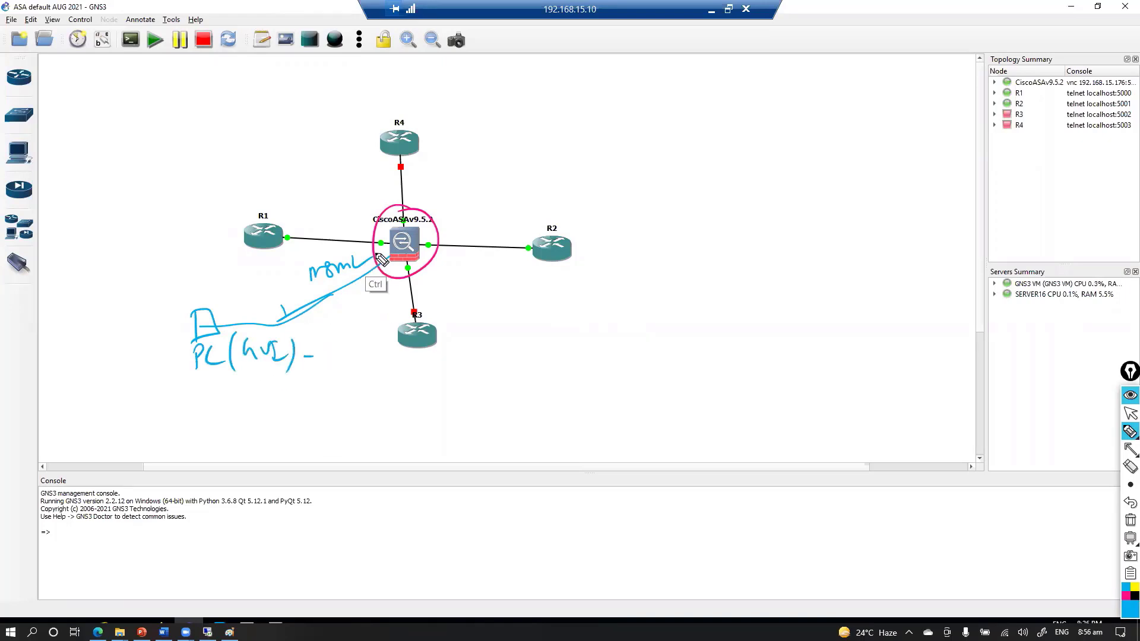
Draw a pink arrow from the ASA to a box around R1, write "Inside/MGMT" above it, and clear the annotations.
key("ctrl+3")
mouse_move(379, 243)
left_mouse_down()
mouse_move(290, 233)
mouse_move(300, 215)
mouse_move(198, 201)
mouse_move(293, 256)
left_mouse_up()
mouse_move(162, 160)
left_mouse_down()
mouse_move(168, 173)
mouse_move(231, 165)
mouse_move(293, 178)
left_mouse_up()
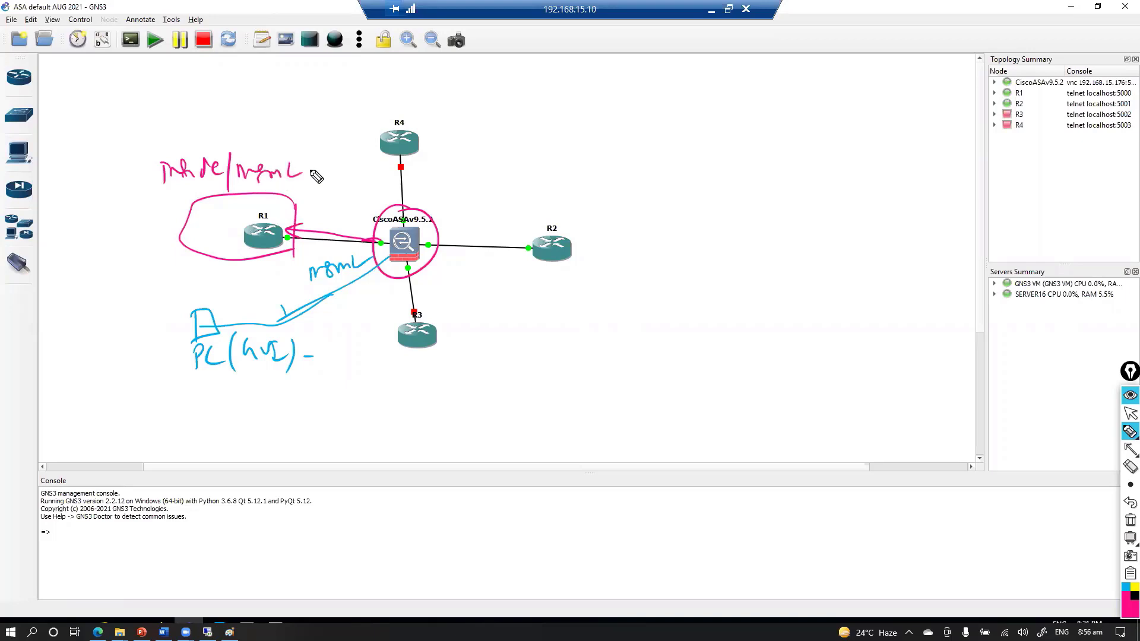
key("ctrl+shift+7")
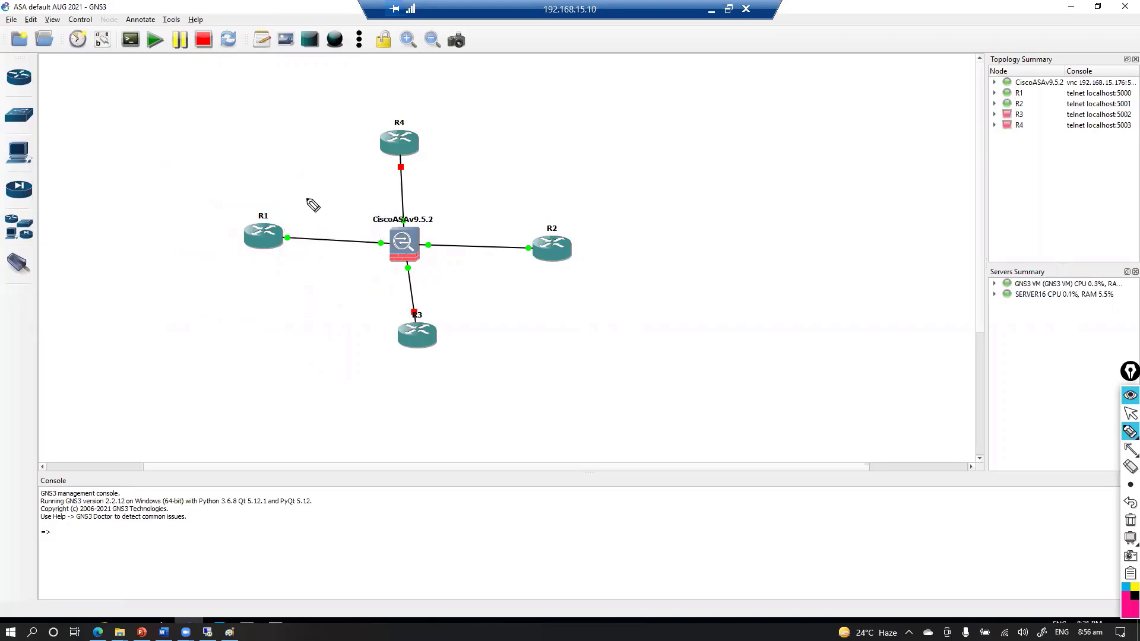
key("ctrl+shift+2")
left_click(341, 296)
Bring up the CiscoASAv9.5.2 console window, move it over the middle of the topology, and get a fresh config prompt.
key("alt+Tab")
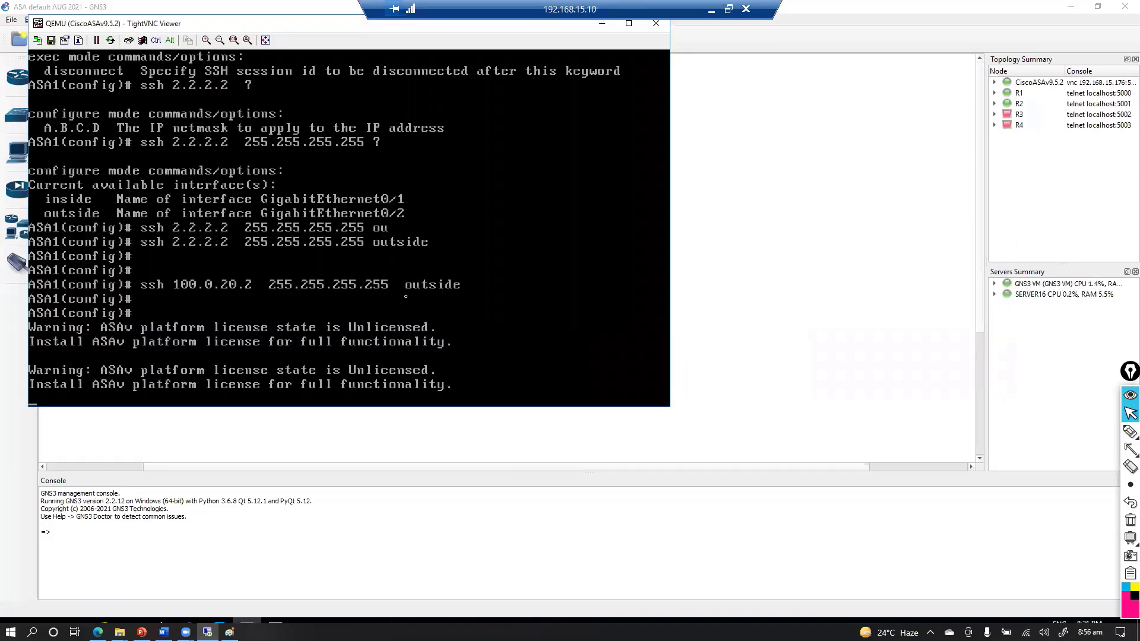
left_click_drag(245, 23, 424, 76)
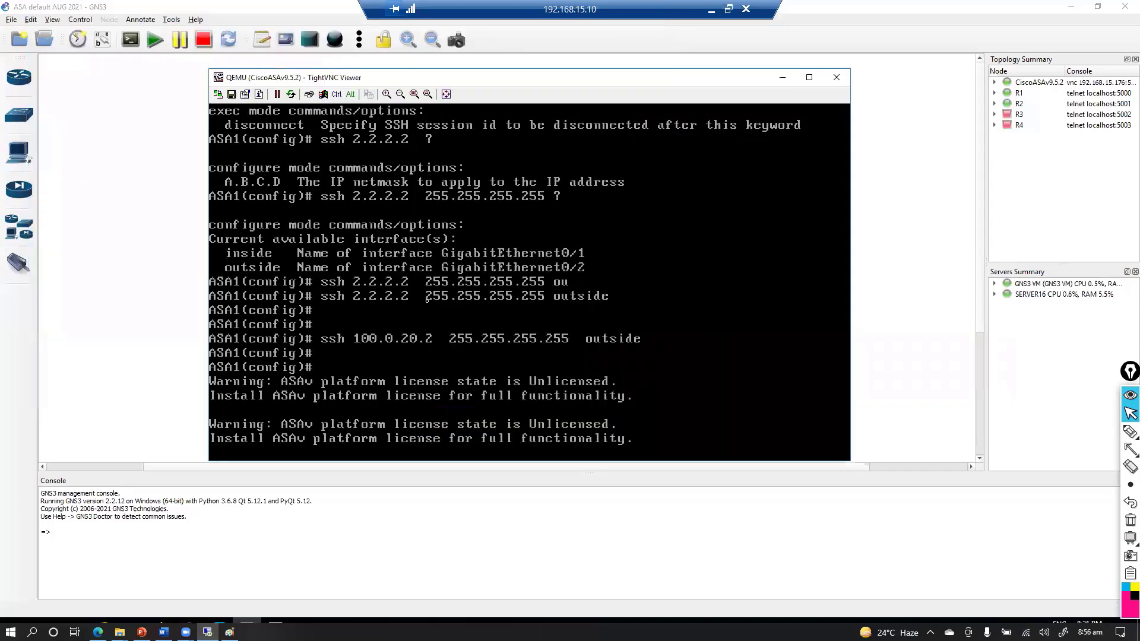
left_click(177, 317)
key("alt+Tab")
key("Return")
key("Return")
key("Return")
key("Return")
key("Return")
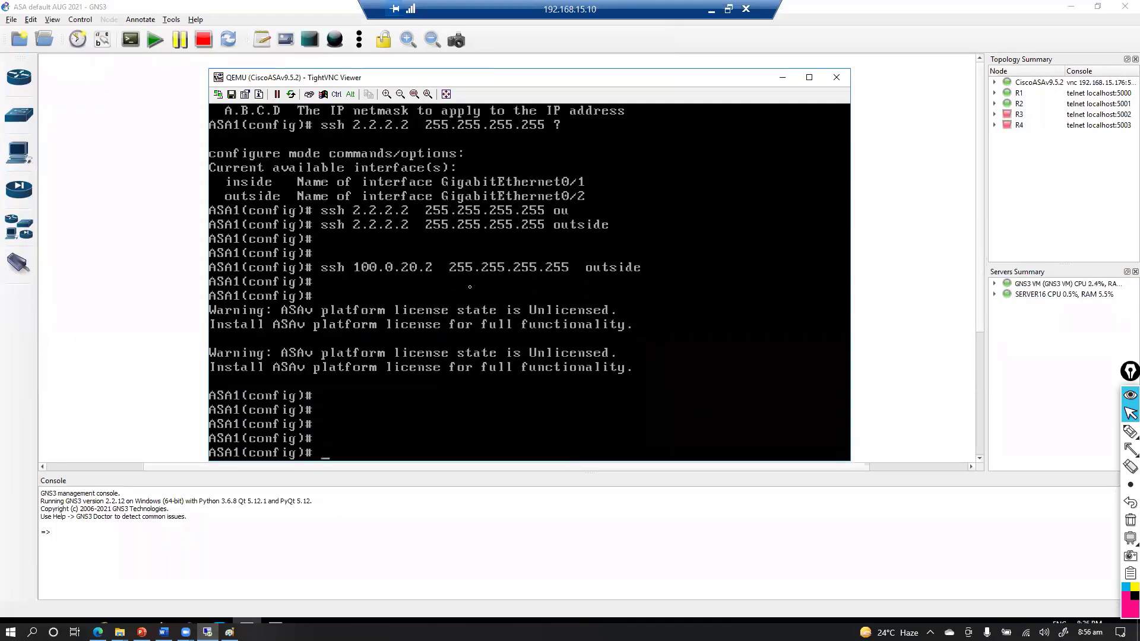
List the ASA's interfaces and IP addresses with "show int ip brief".
type("how")
key("BackSpace")
key("BackSpace")
key("BackSpace")
type("show int ip")
key("BackSpace")
type("p br")
key("Tab")
key("Return")
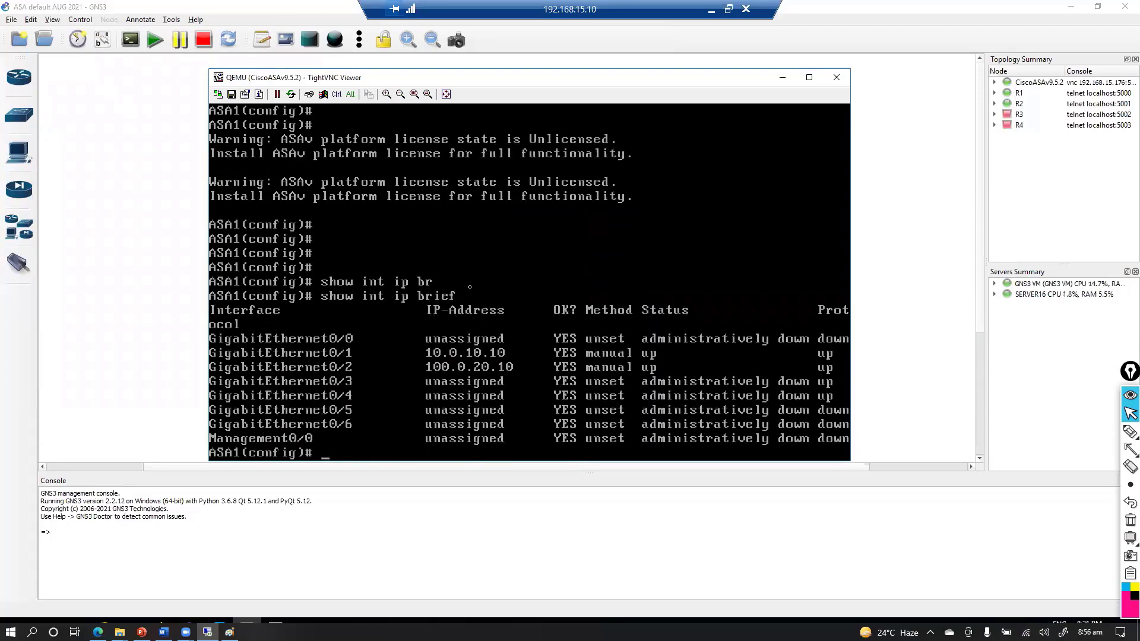